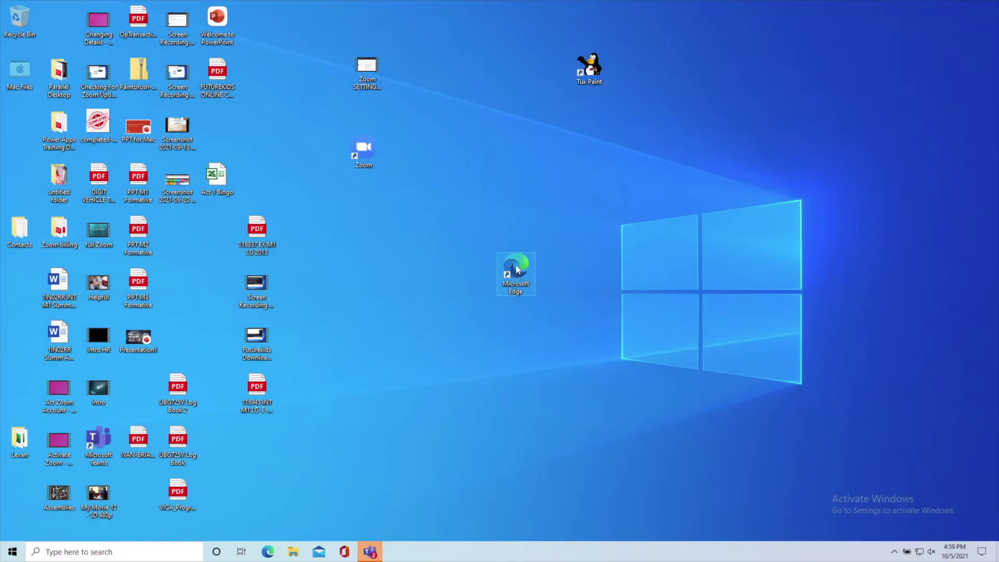
Launch Microsoft Edge from the desktop and navigate to office.com
{"action": "mouse_move", "coordinate": [515, 277]}
{"action": "left_mouse_down"}
{"action": "mouse_move", "coordinate": [511, 226]}
{"action": "mouse_move", "coordinate": [539, 308]}
{"action": "left_mouse_up"}
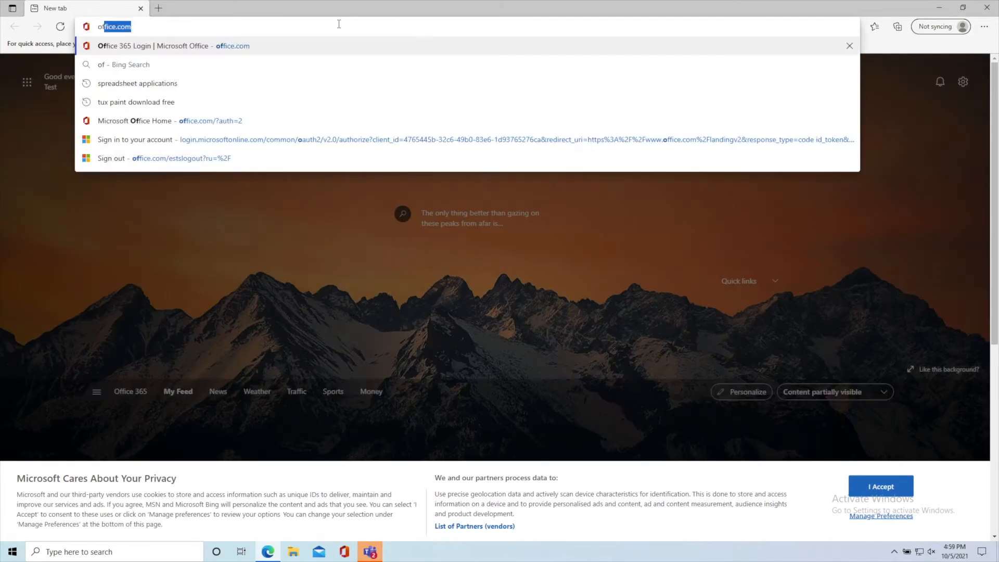
{"action": "key", "text": "Return"}
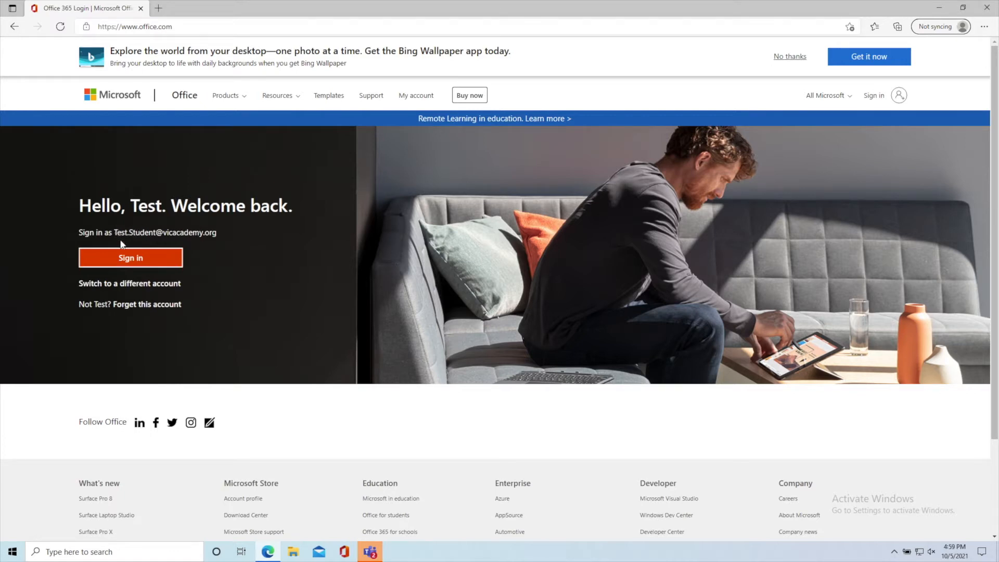
Switch to a different account and sign in with the student email address
{"action": "left_click", "coordinate": [130, 283]}
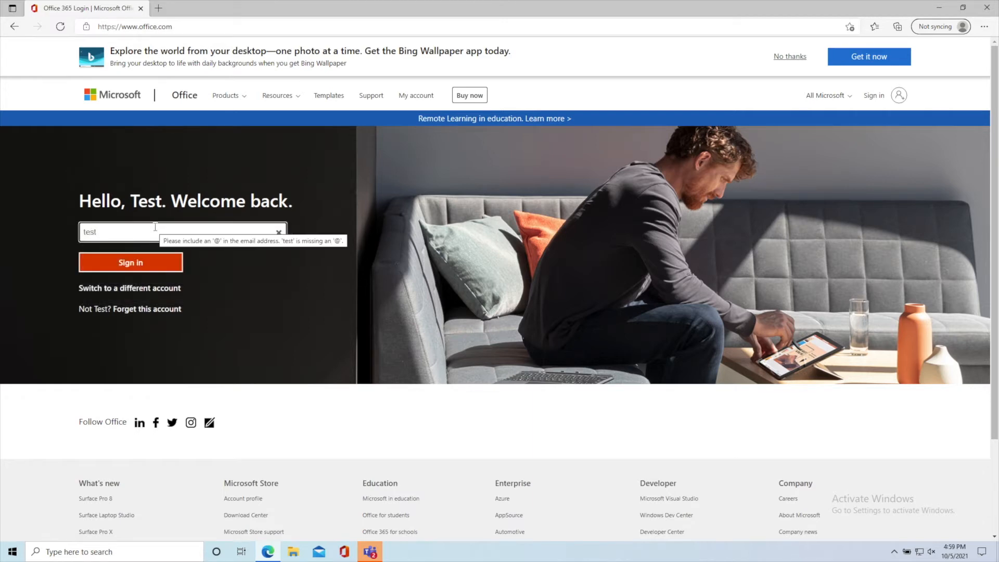
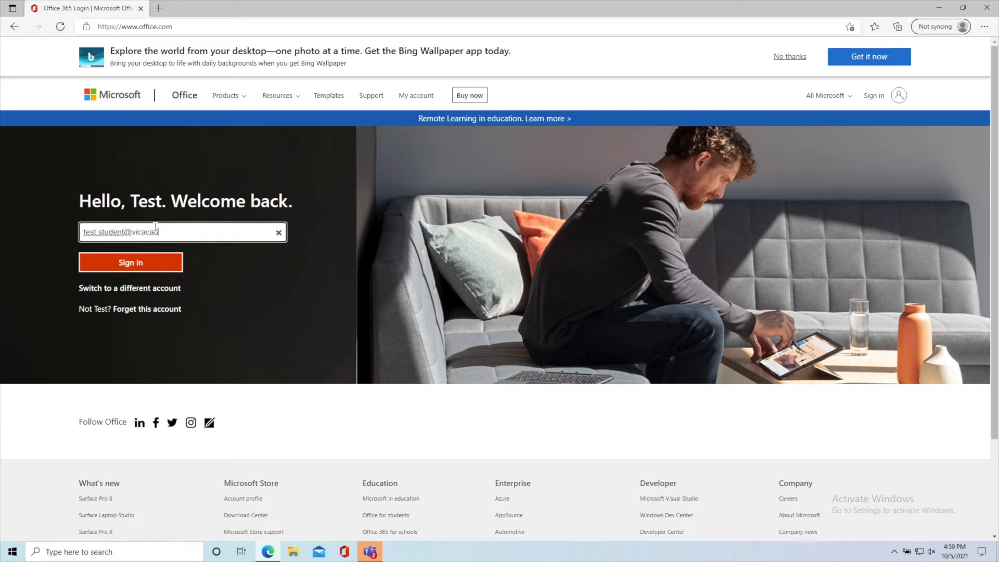
{"action": "left_click", "coordinate": [130, 262]}
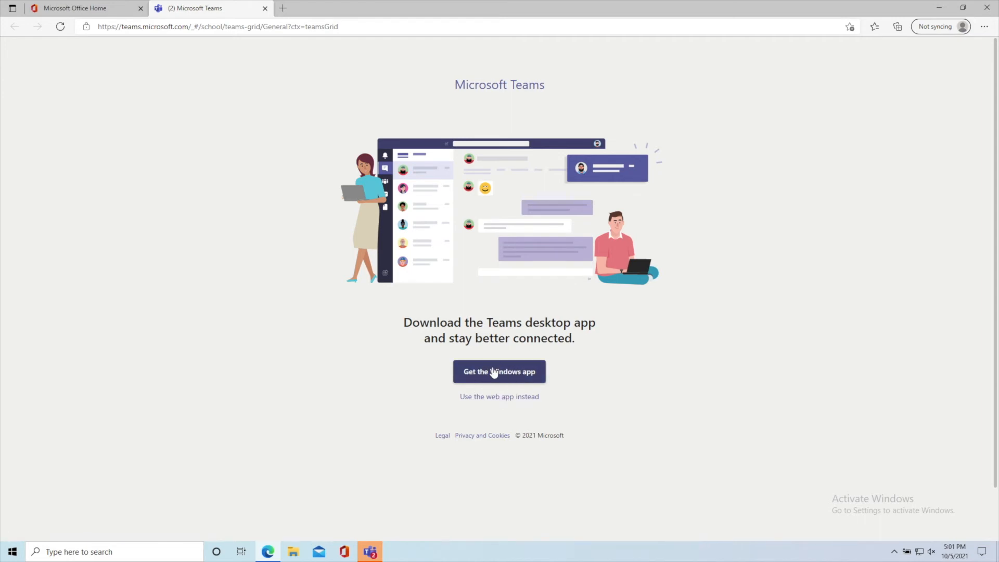
Choose 'Use the web app instead' so Teams loads in the browser rather than the Windows app
{"action": "left_click", "coordinate": [494, 398]}
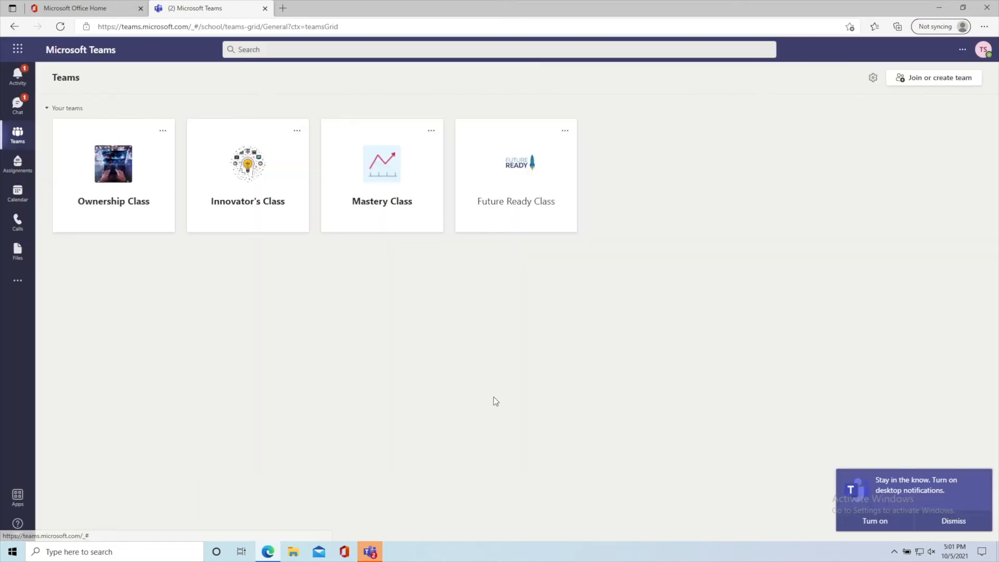